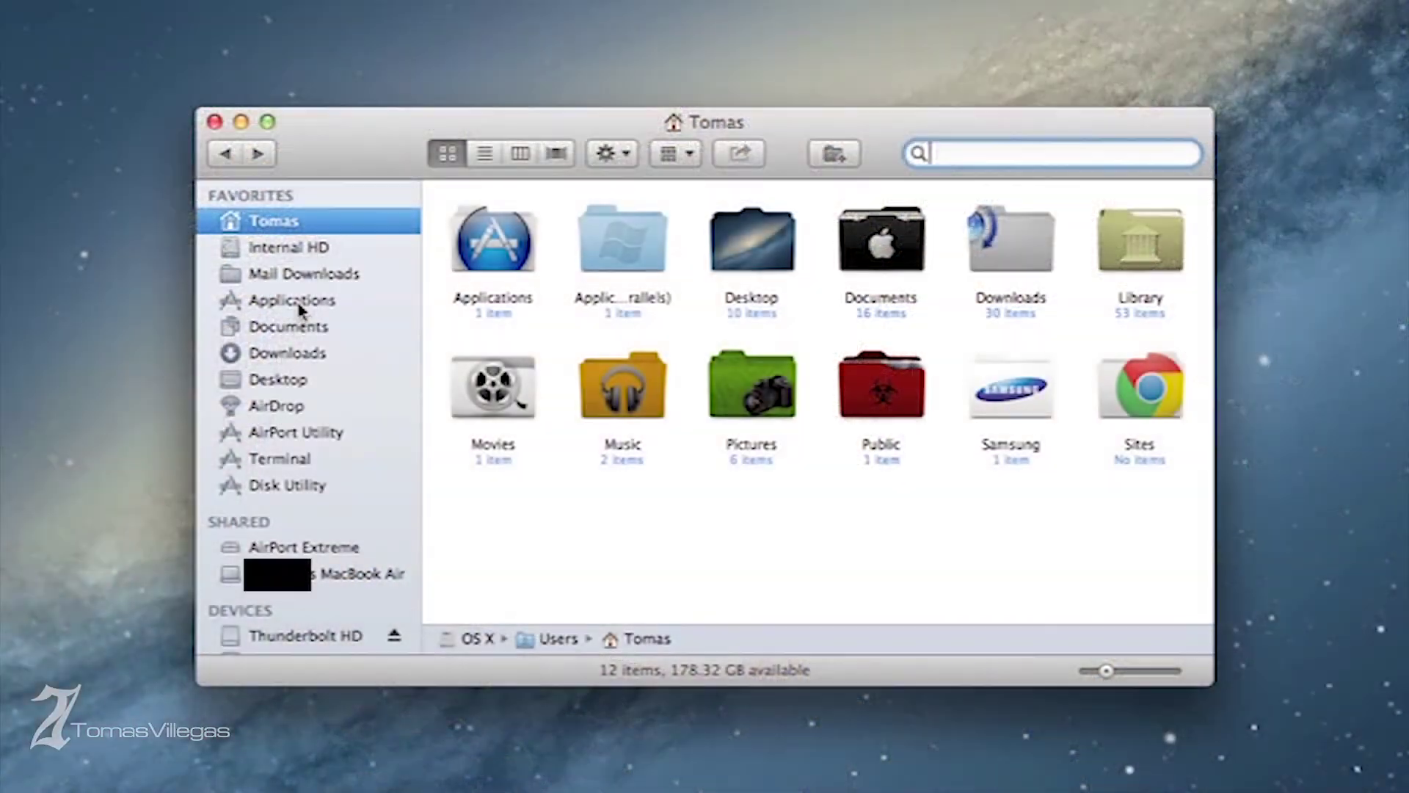
- Launch AirPort Utility from Applications > Utilities in Finder
{"action": "left_click", "coordinate": [297, 302]}
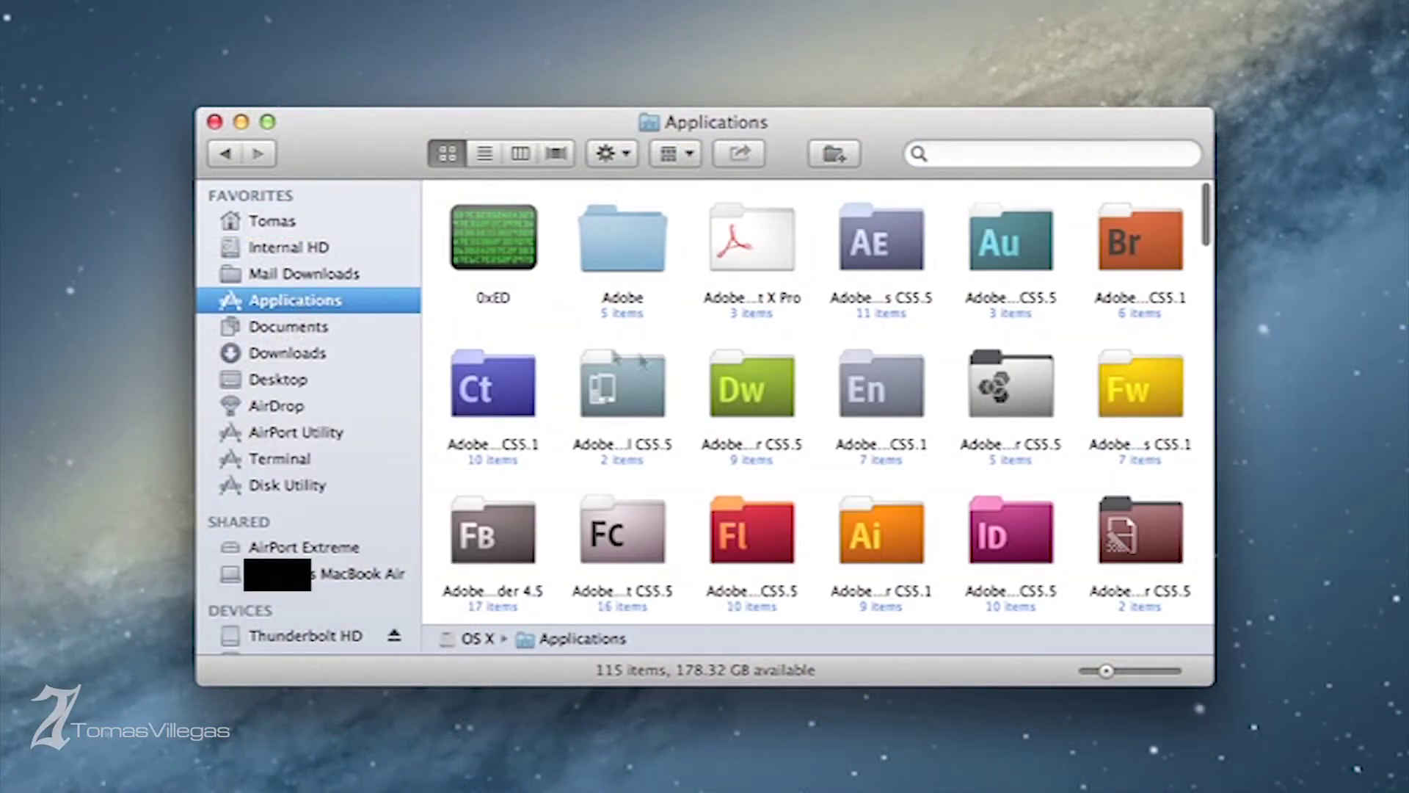
{"action": "scroll", "coordinate": [653, 361], "scroll_direction": "down", "scroll_amount": 20}
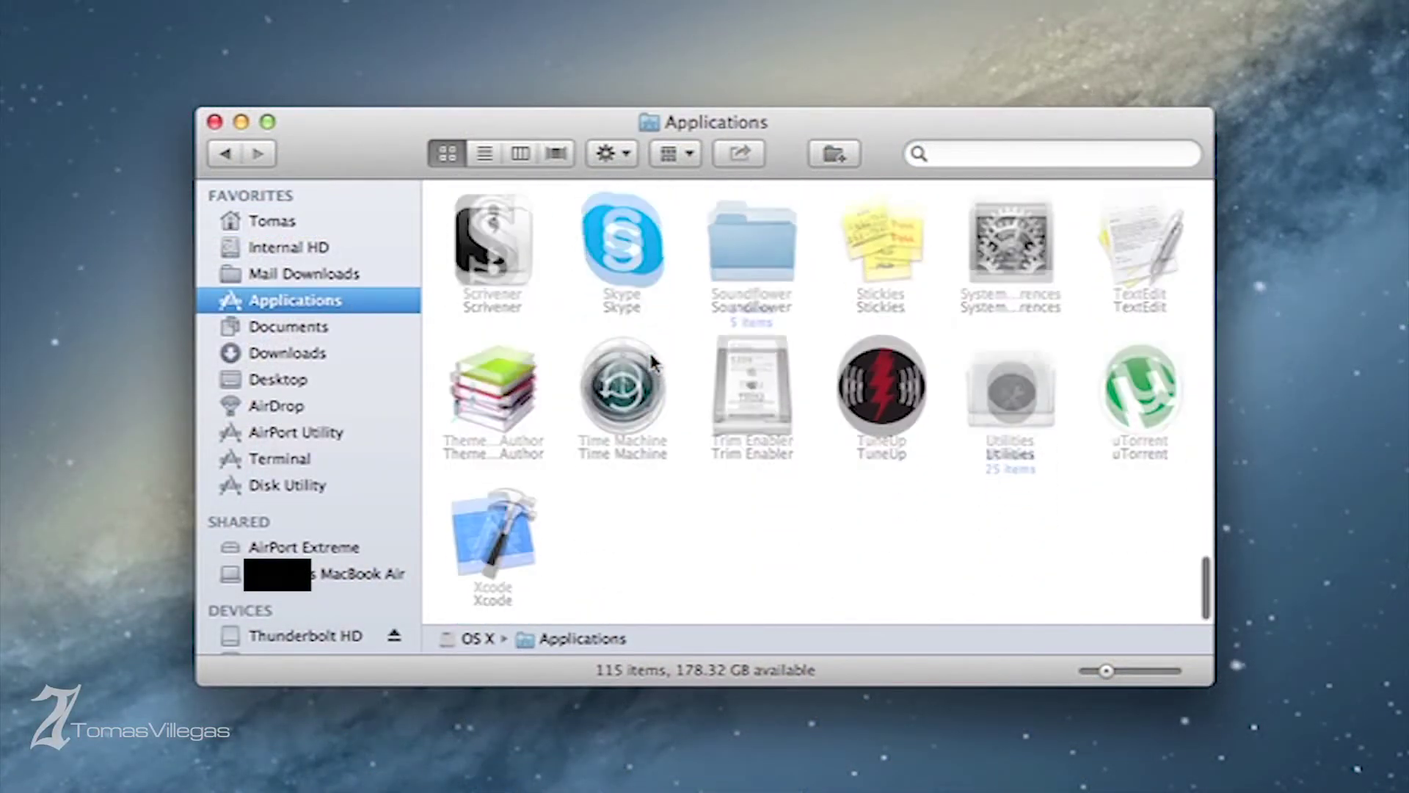
{"action": "scroll", "coordinate": [653, 361], "scroll_direction": "up", "scroll_amount": 6}
{"action": "scroll", "coordinate": [654, 361], "scroll_direction": "down", "scroll_amount": 6}
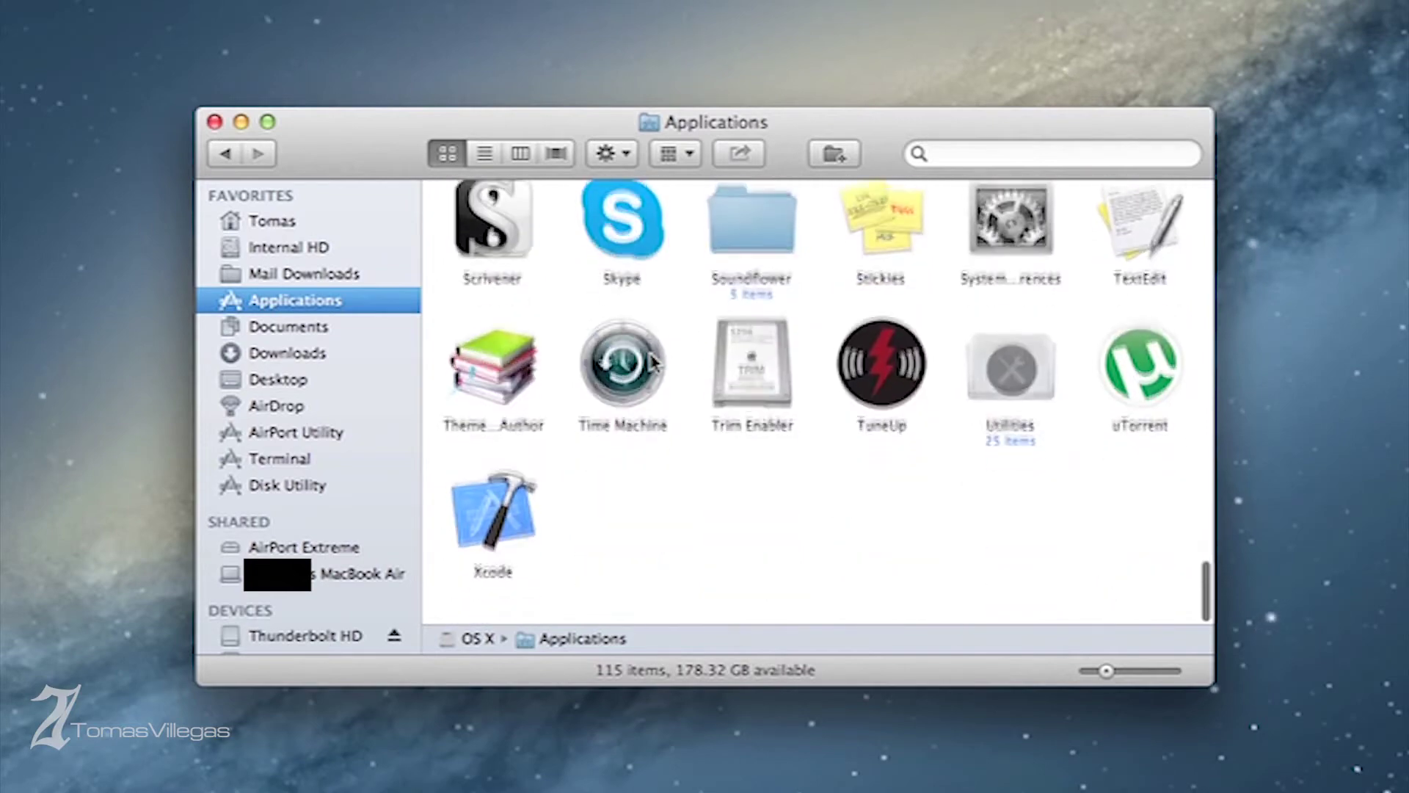
{"action": "scroll", "coordinate": [654, 361], "scroll_direction": "up", "scroll_amount": 1}
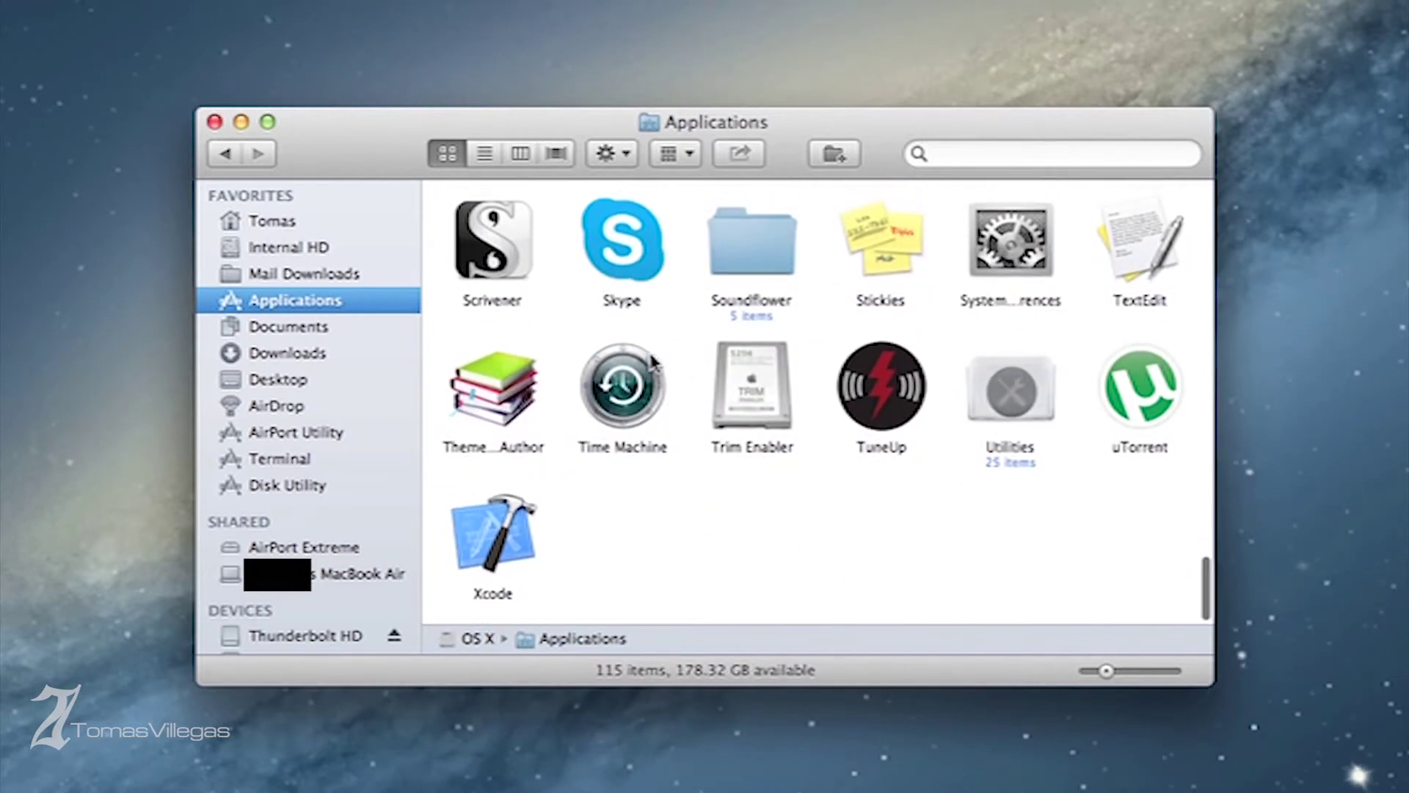
{"action": "double_click", "coordinate": [1028, 386]}
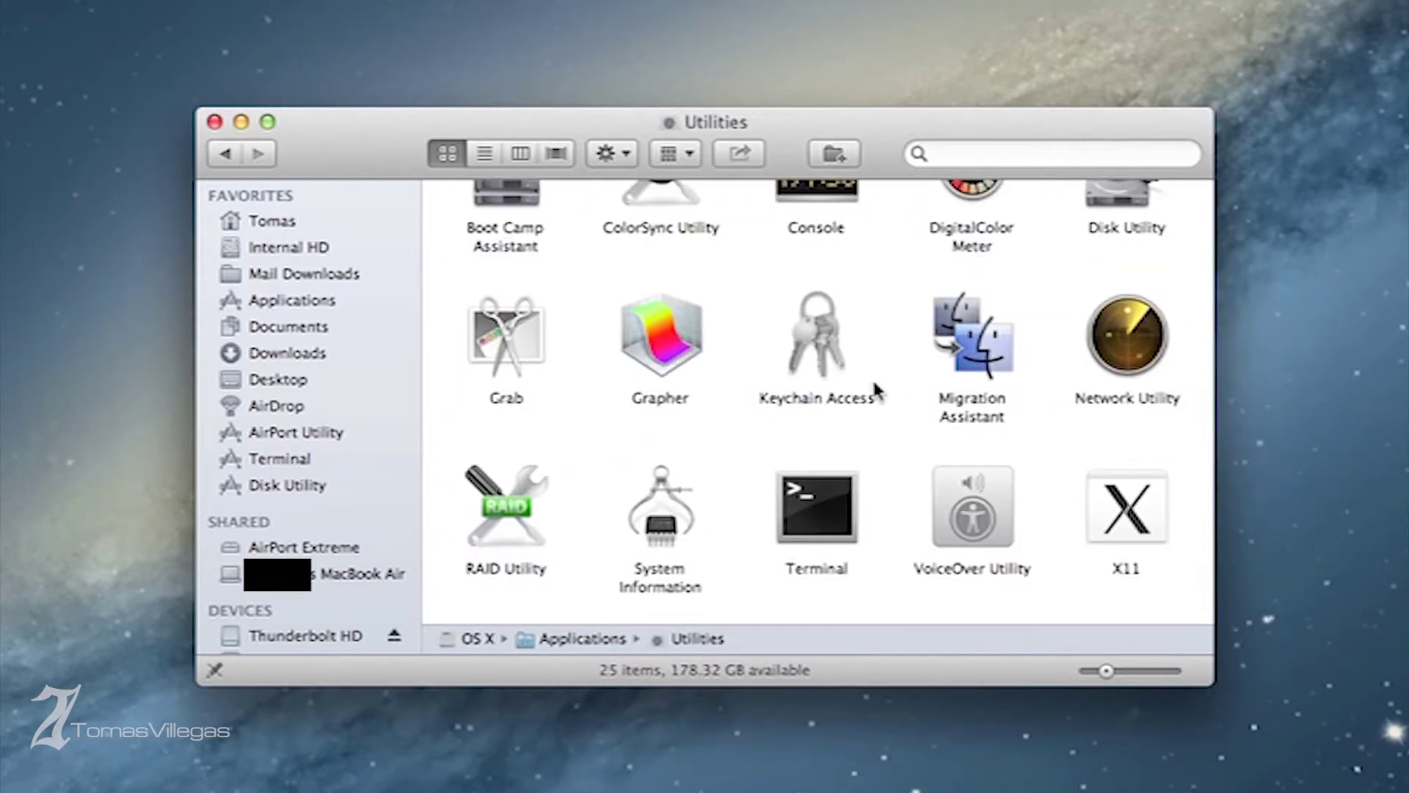
{"action": "scroll", "coordinate": [877, 391], "scroll_direction": "up", "scroll_amount": 8}
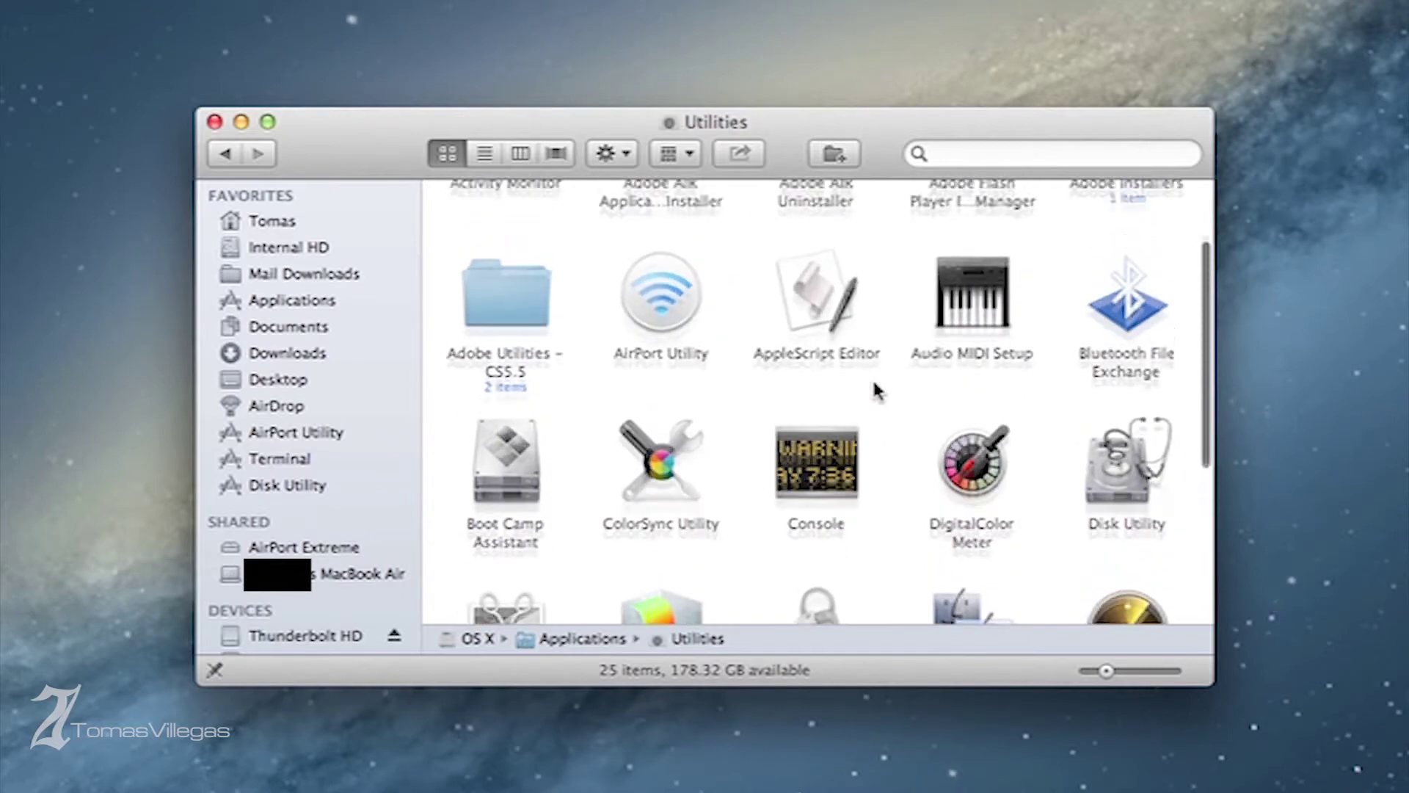
{"action": "scroll", "coordinate": [877, 392], "scroll_direction": "up", "scroll_amount": 3}
{"action": "double_click", "coordinate": [663, 382]}
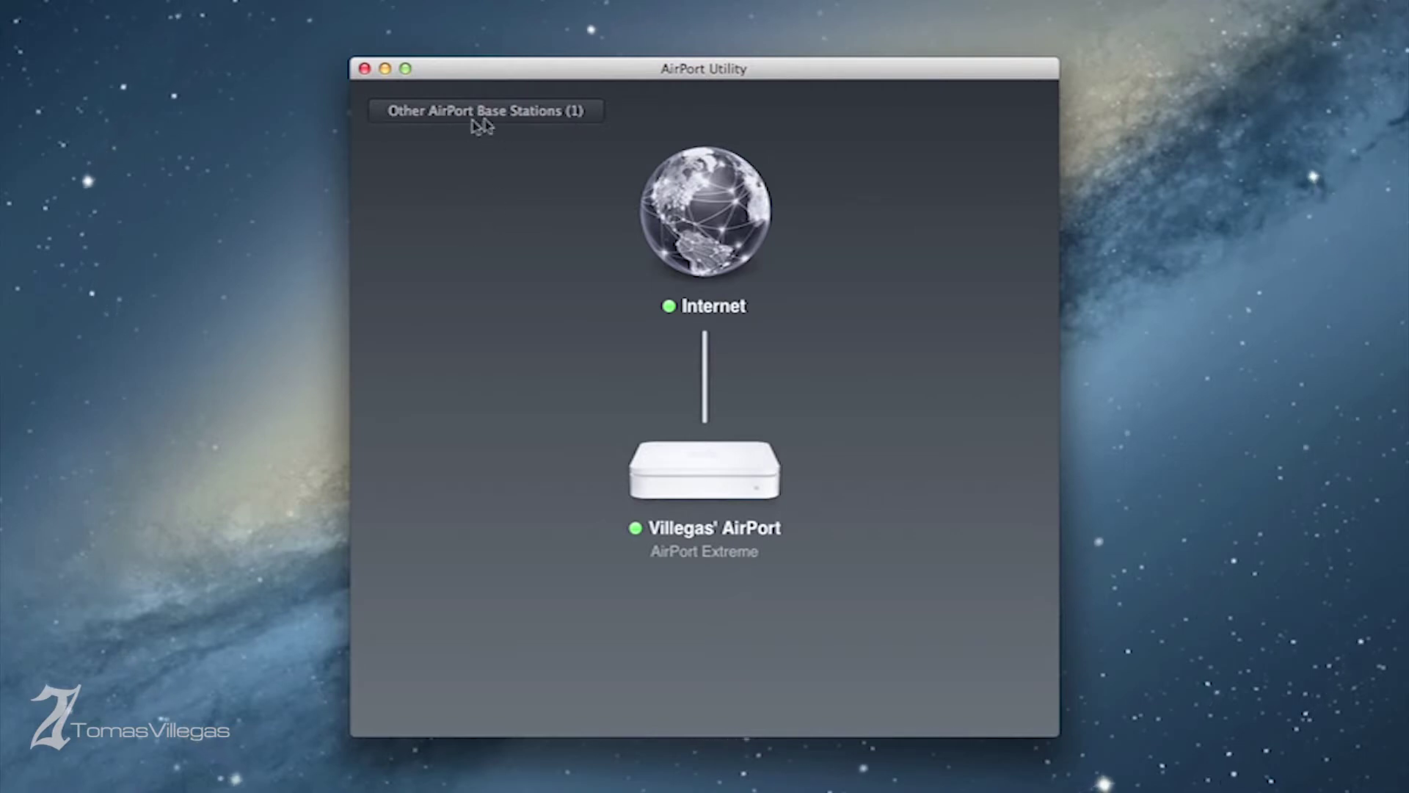
- Show the other nearby base stations to reveal AirPort Express cf82c0
{"action": "left_click", "coordinate": [554, 117]}
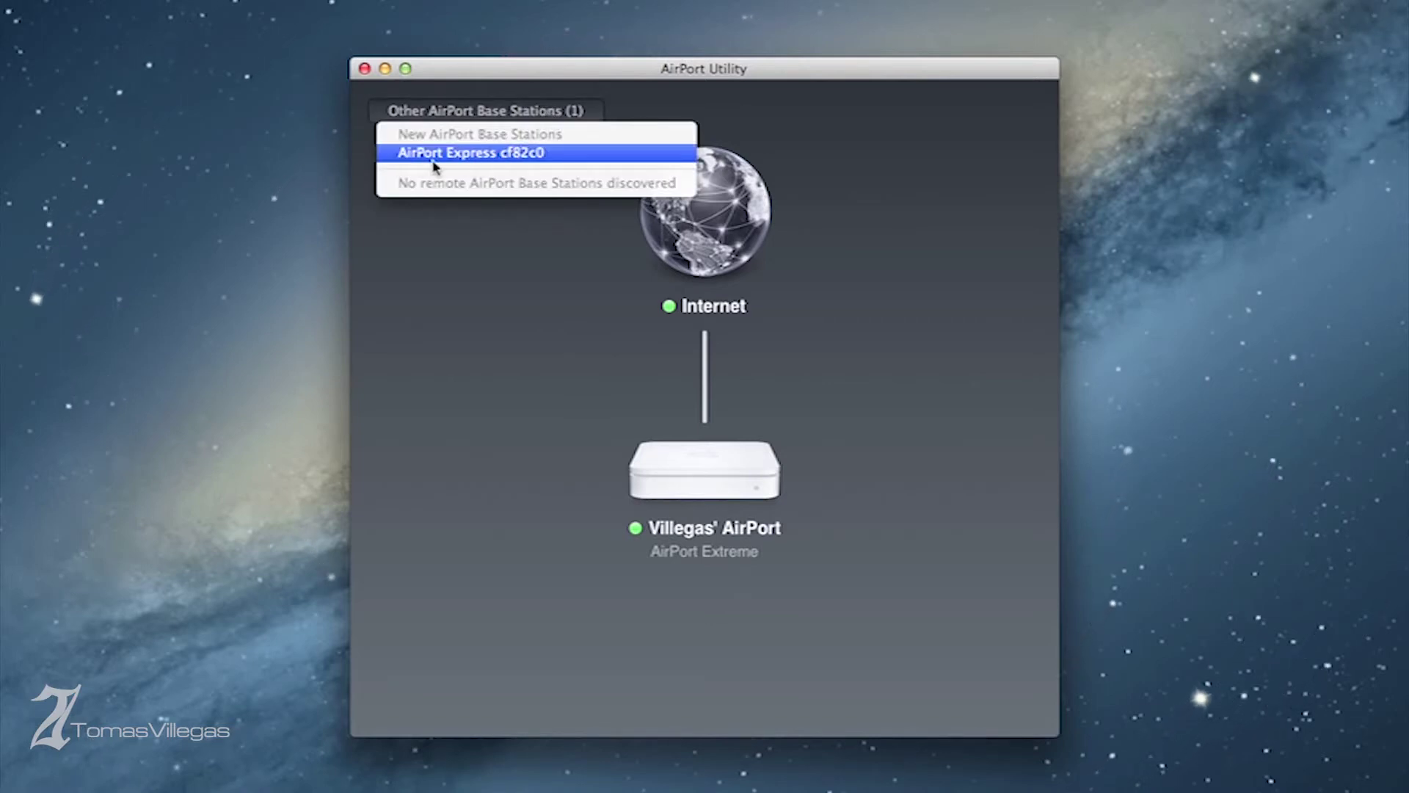
- Choose AirPort Express cf82c0, remove the extra 's' from its name, and set it up to extend ScarFace
{"action": "left_click", "coordinate": [481, 154]}
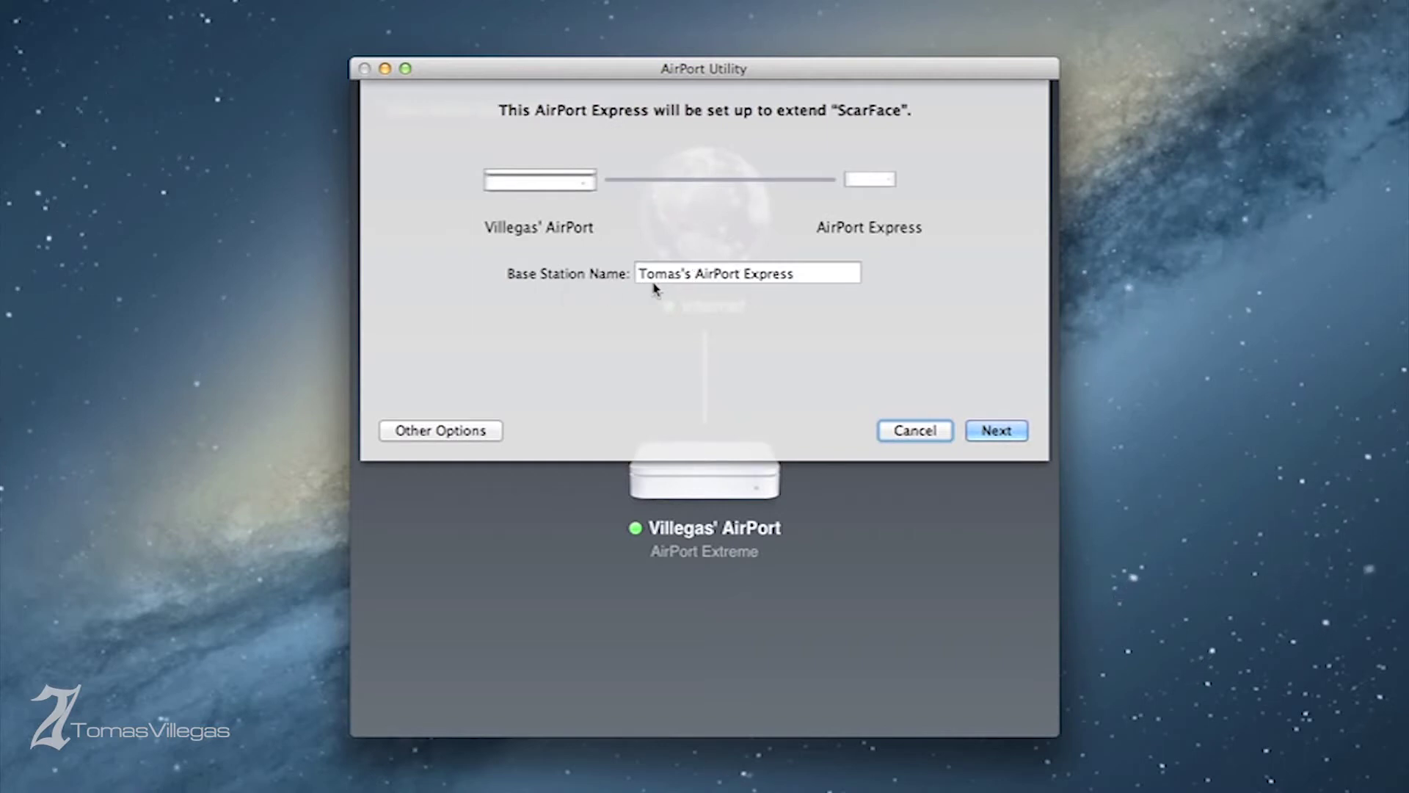
{"action": "left_click", "coordinate": [690, 274]}
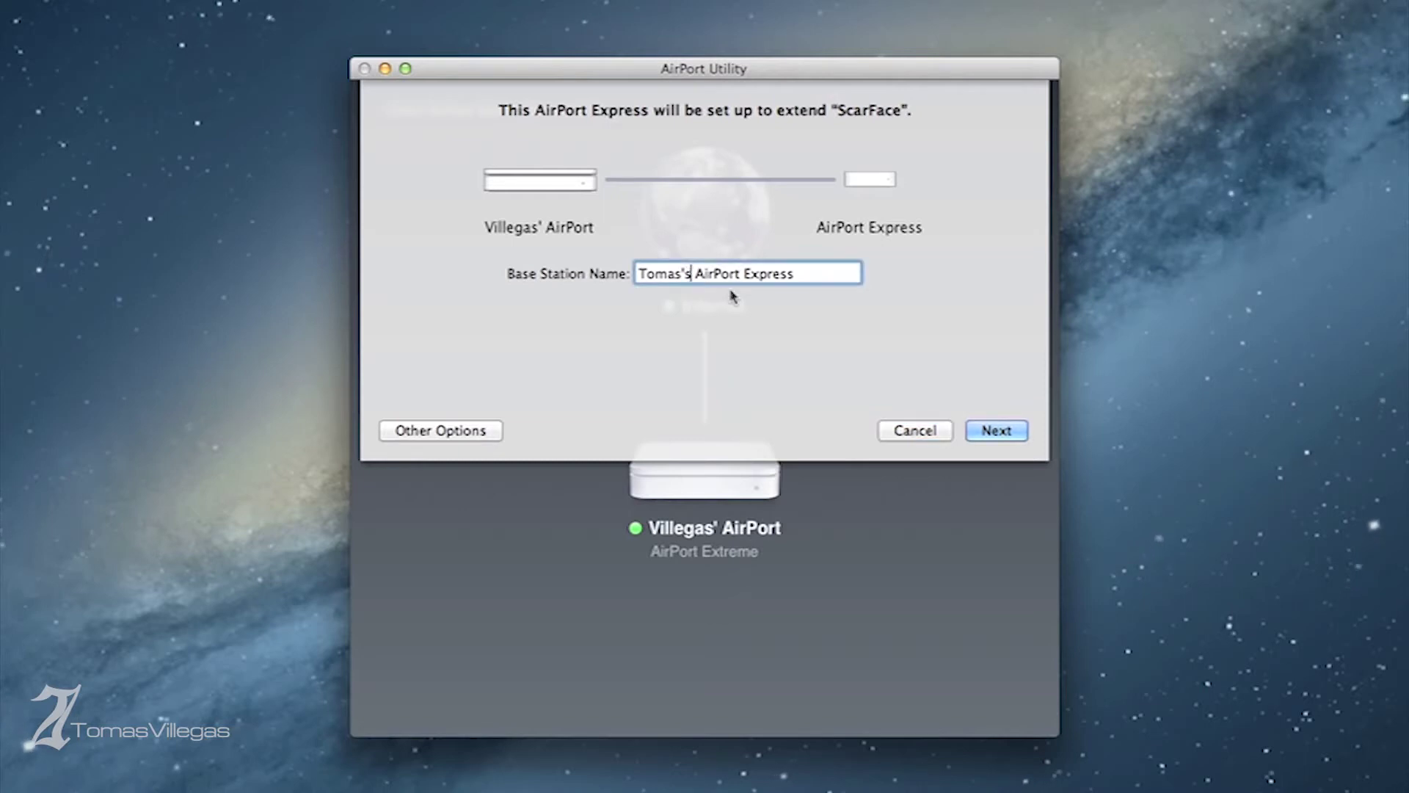
{"action": "key", "text": "BackSpace"}
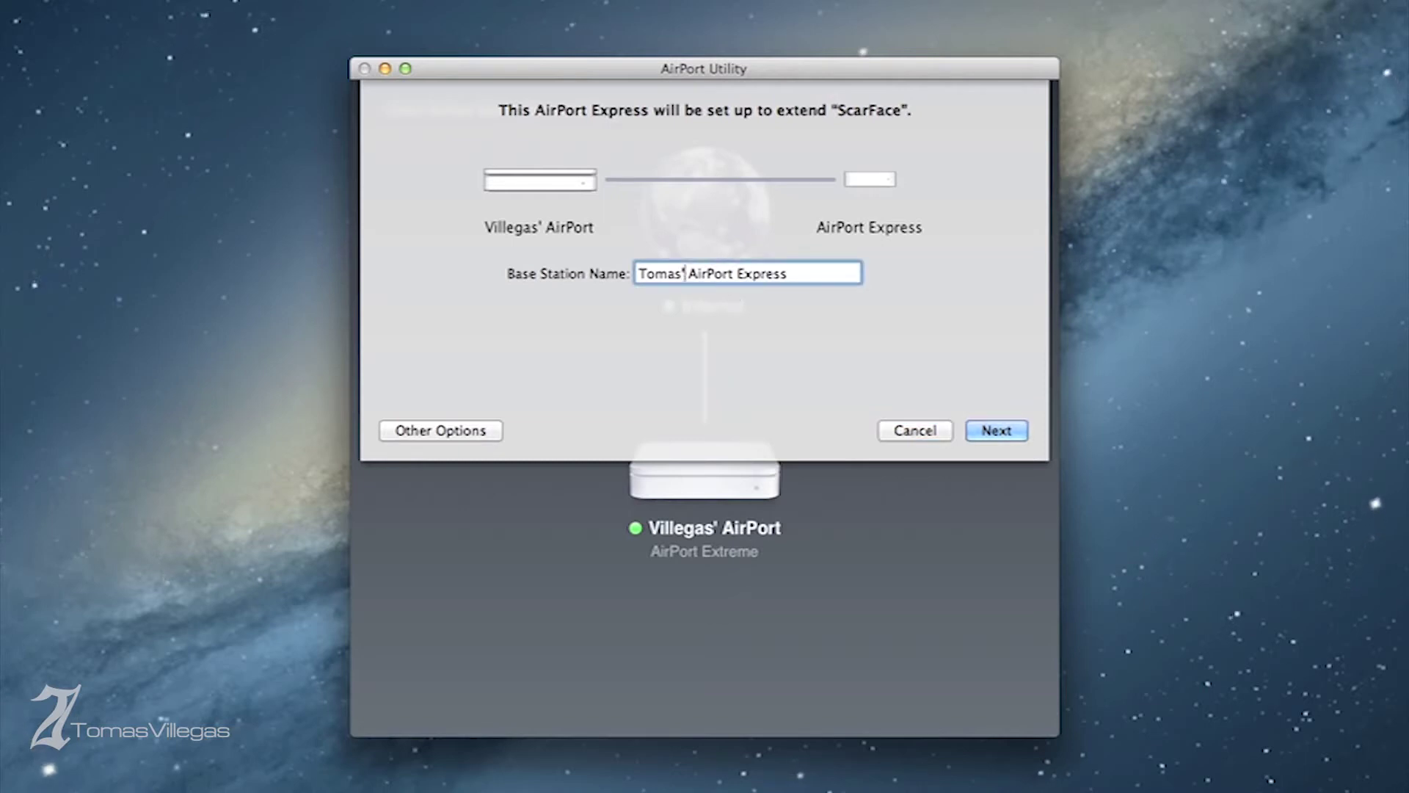
{"action": "left_click", "coordinate": [996, 431]}
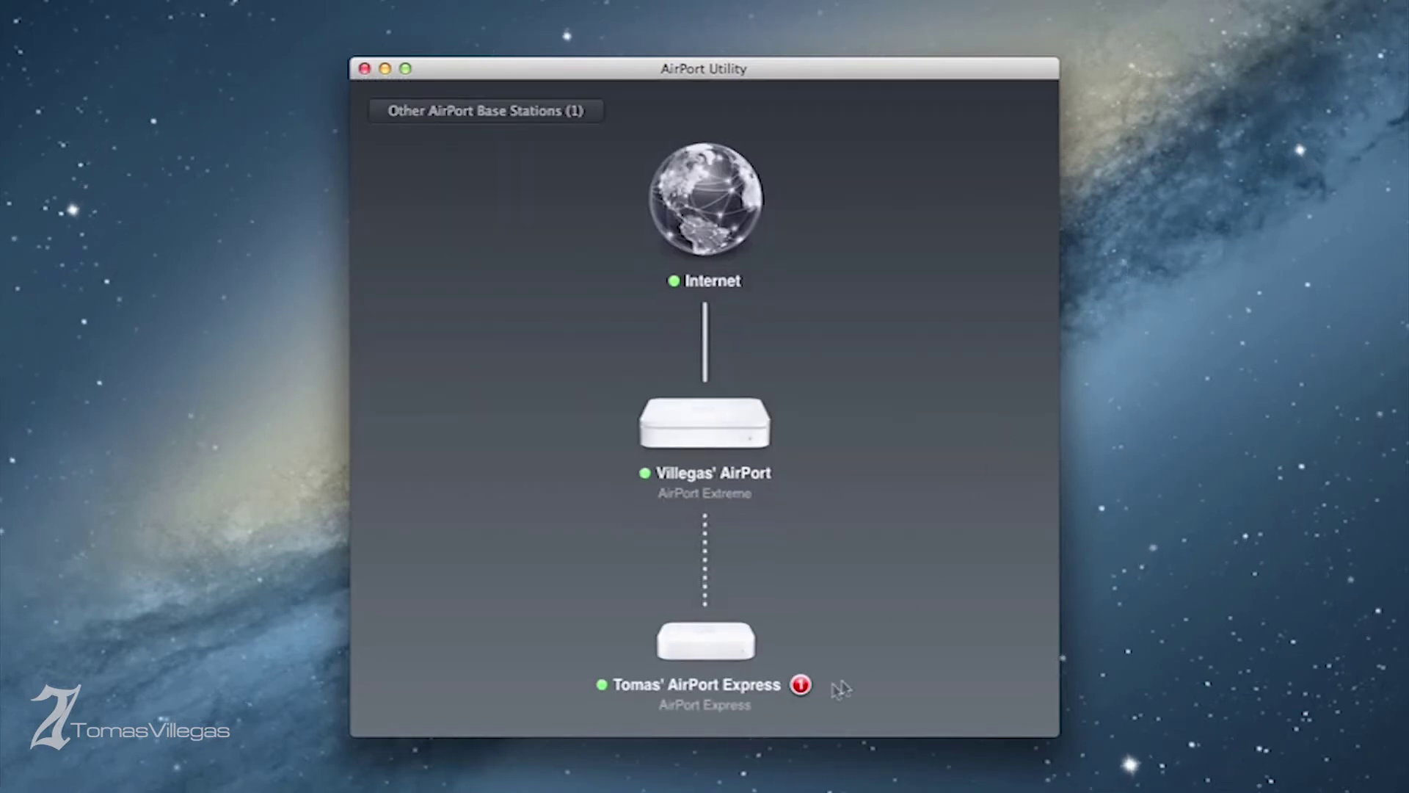
- Install the AirPort Express update, accepting that it goes temporarily offline
{"action": "left_click", "coordinate": [709, 688]}
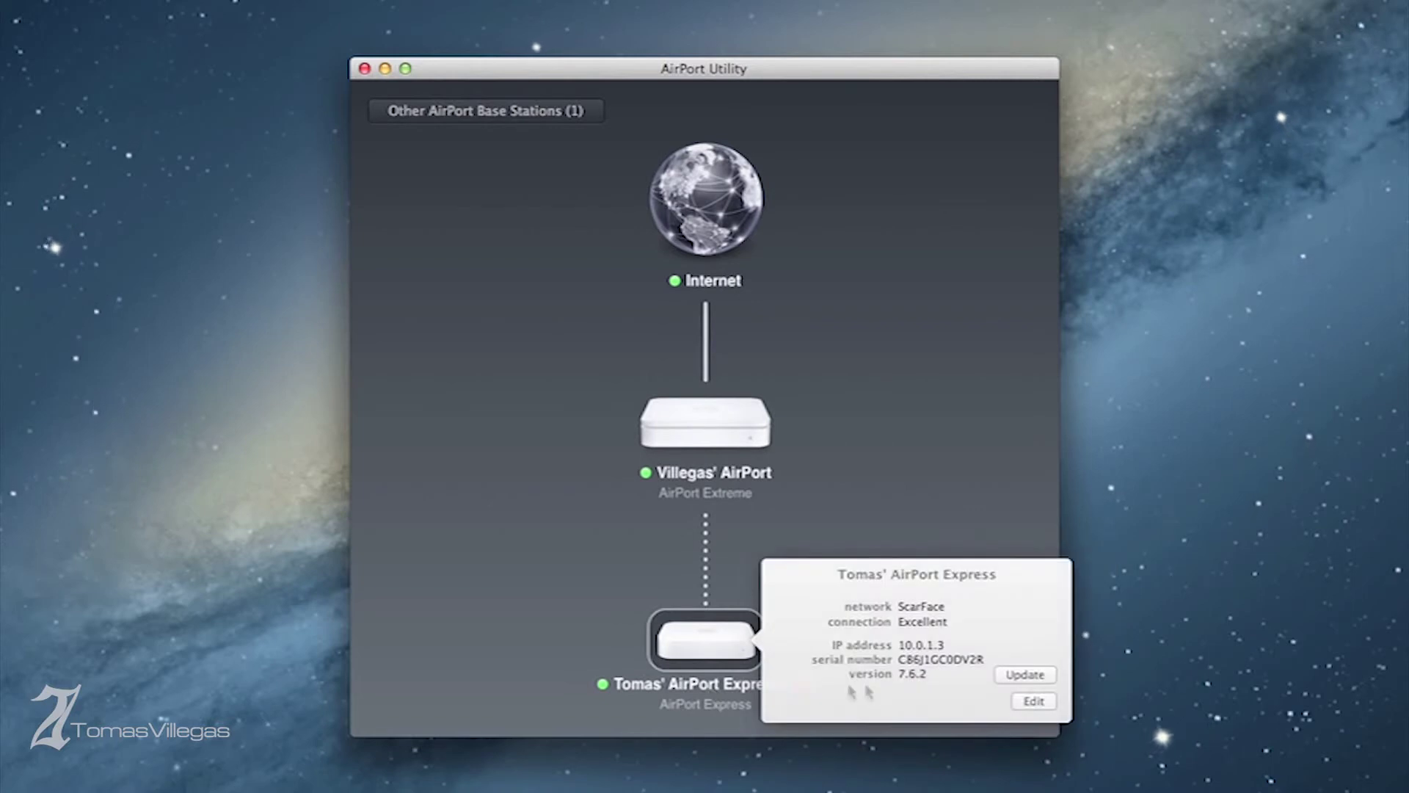
{"action": "left_click", "coordinate": [1025, 673]}
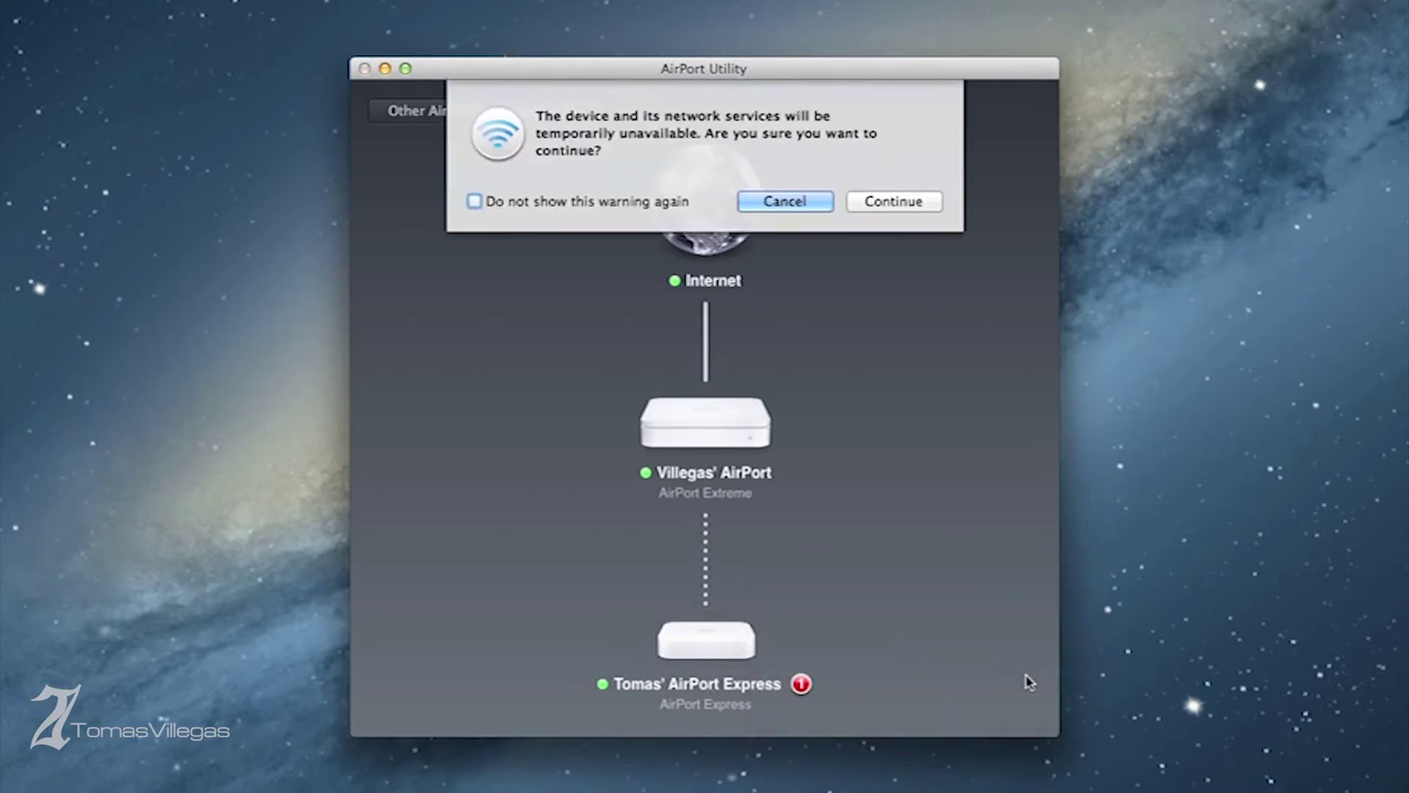
{"action": "left_click", "coordinate": [897, 203]}
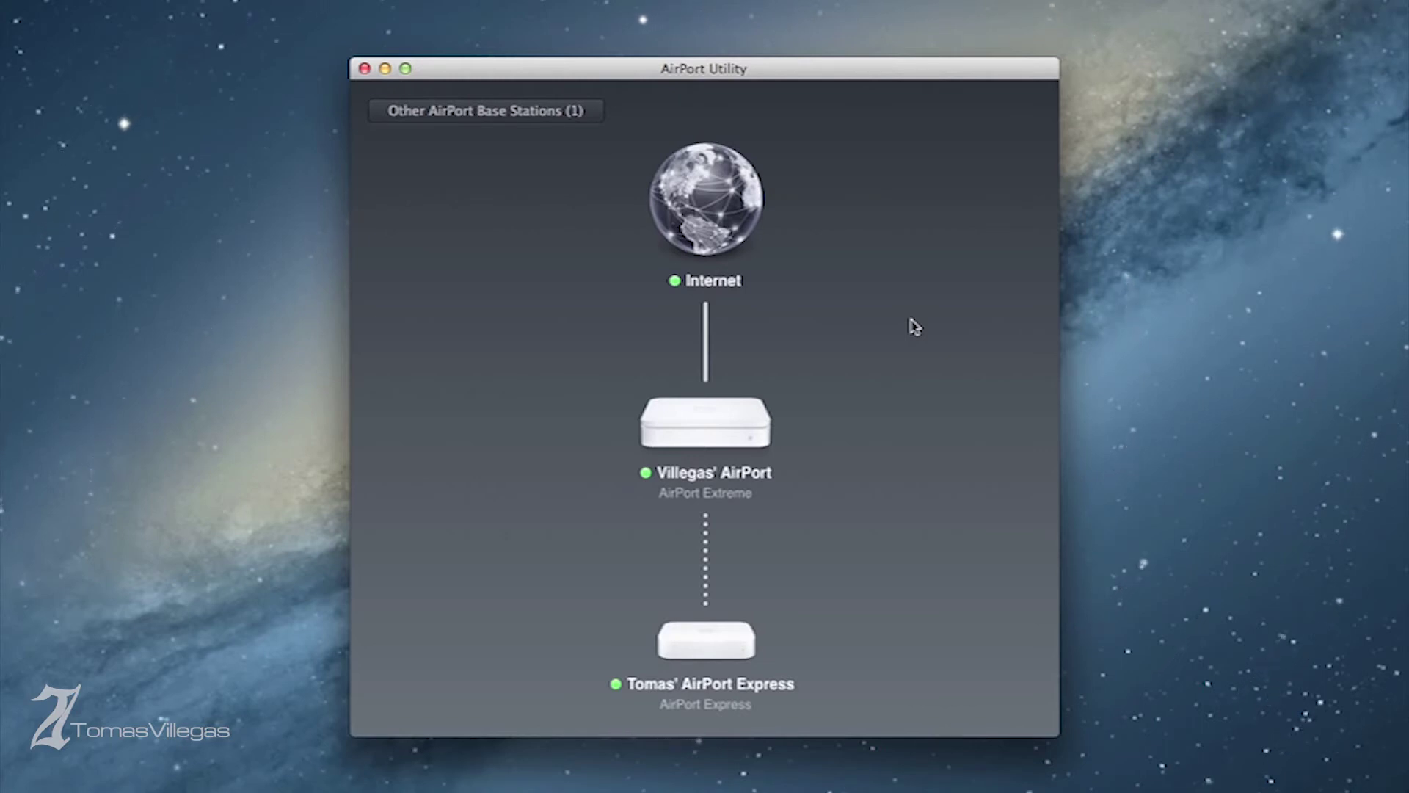
- Check the other base stations list and view the AirPort Extreme and Express details
{"action": "left_click", "coordinate": [417, 114]}
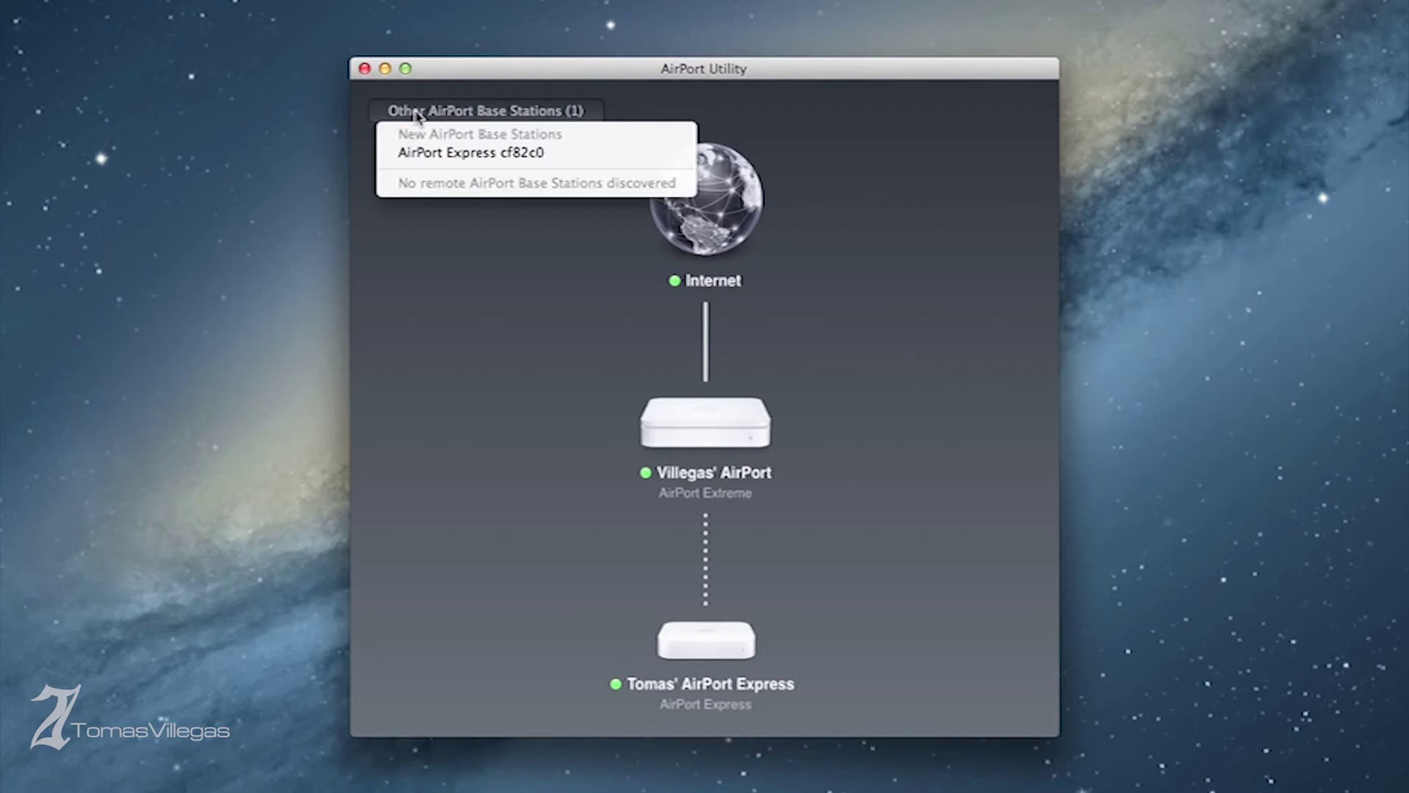
{"action": "left_click", "coordinate": [444, 152]}
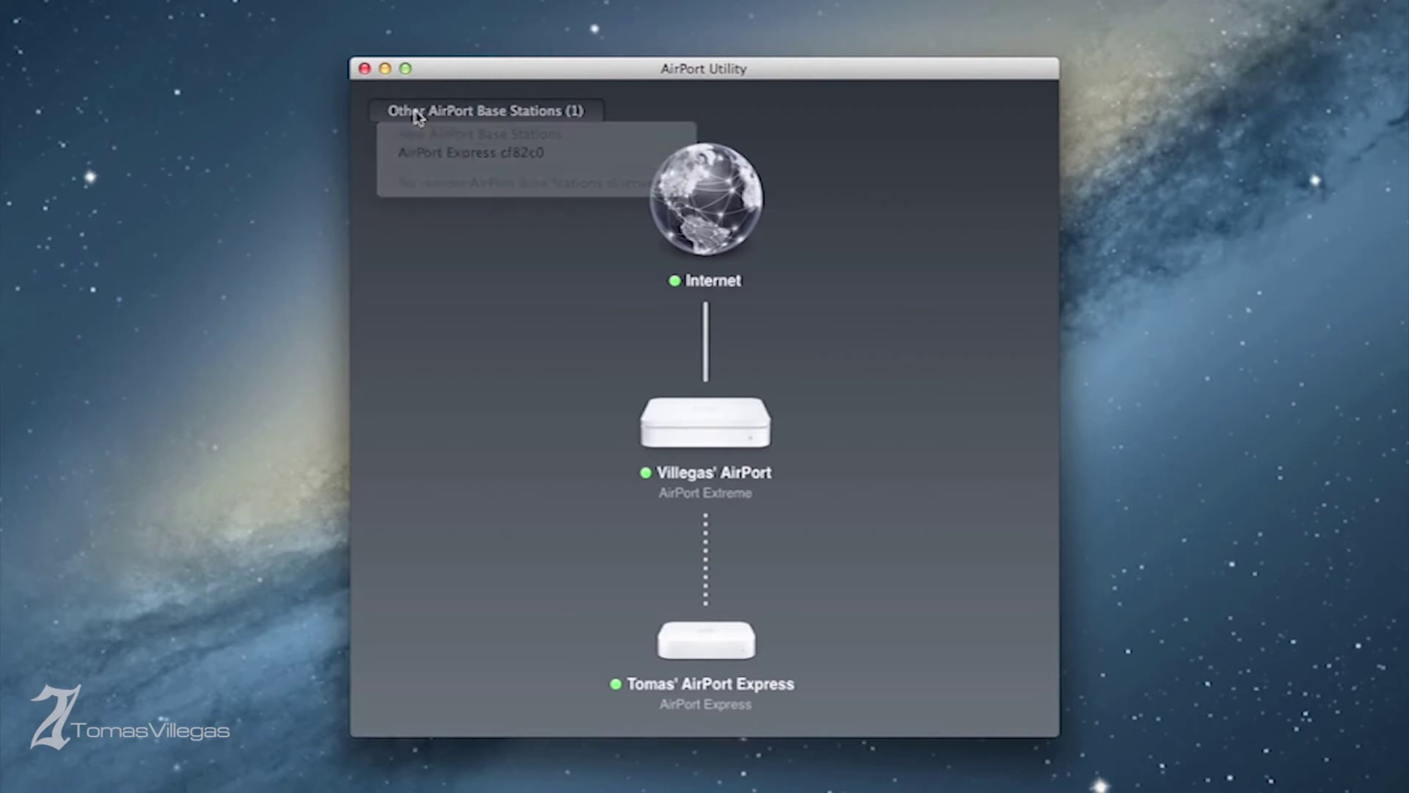
{"action": "left_click", "coordinate": [716, 452]}
{"action": "left_click", "coordinate": [712, 635]}
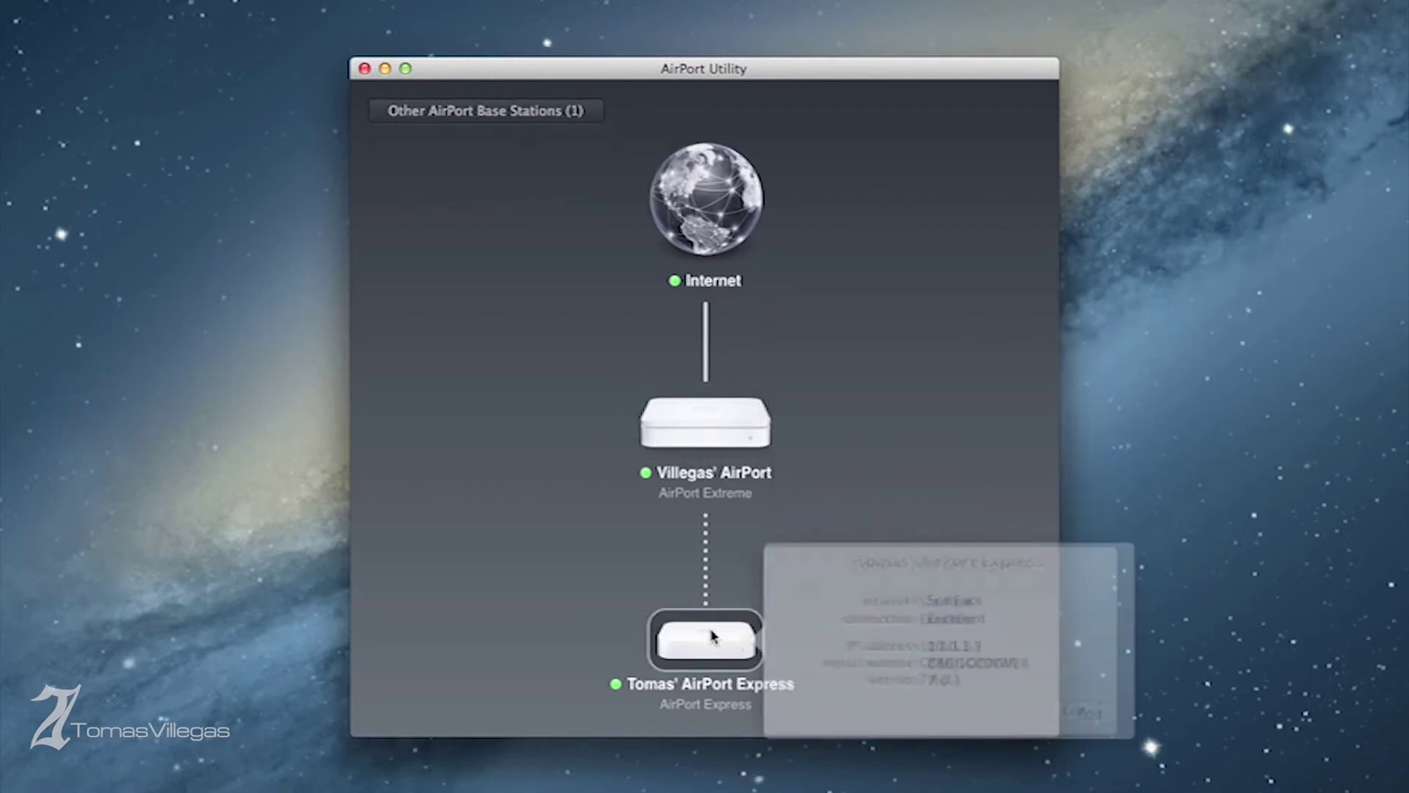
- Review the Express's Internet, Wireless and Network settings, then disable AirPlay on it
{"action": "left_click", "coordinate": [1034, 707]}
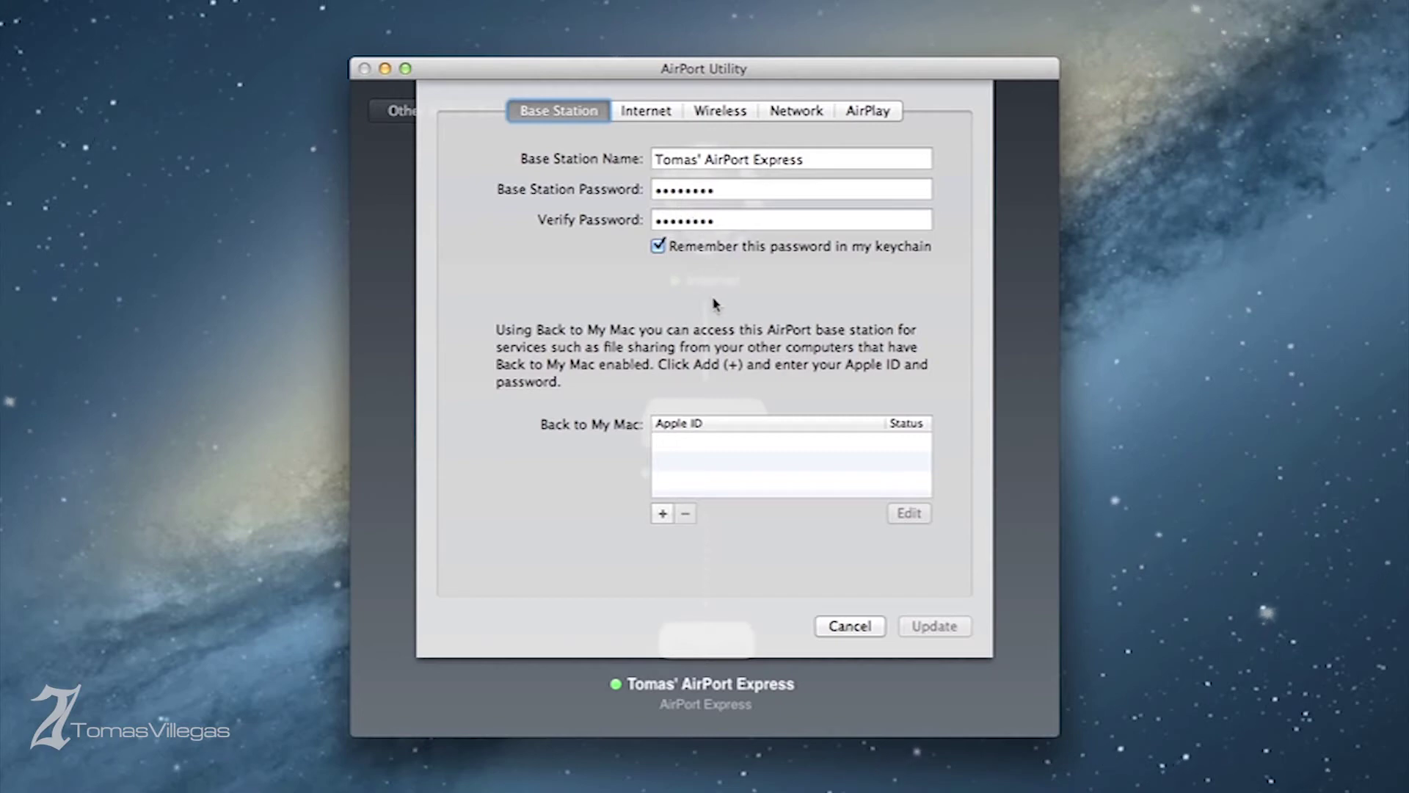
{"action": "left_click", "coordinate": [641, 116]}
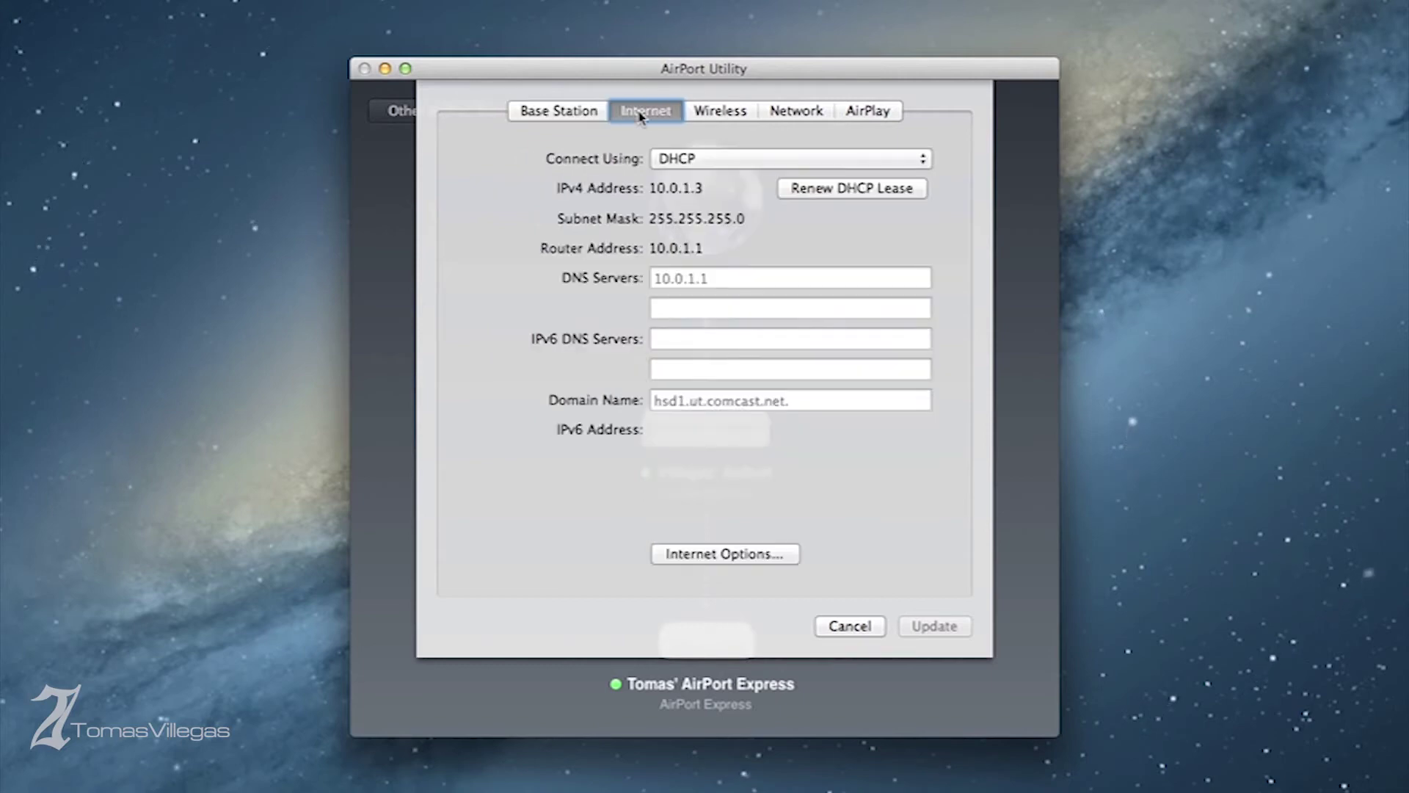
{"action": "left_click", "coordinate": [719, 116]}
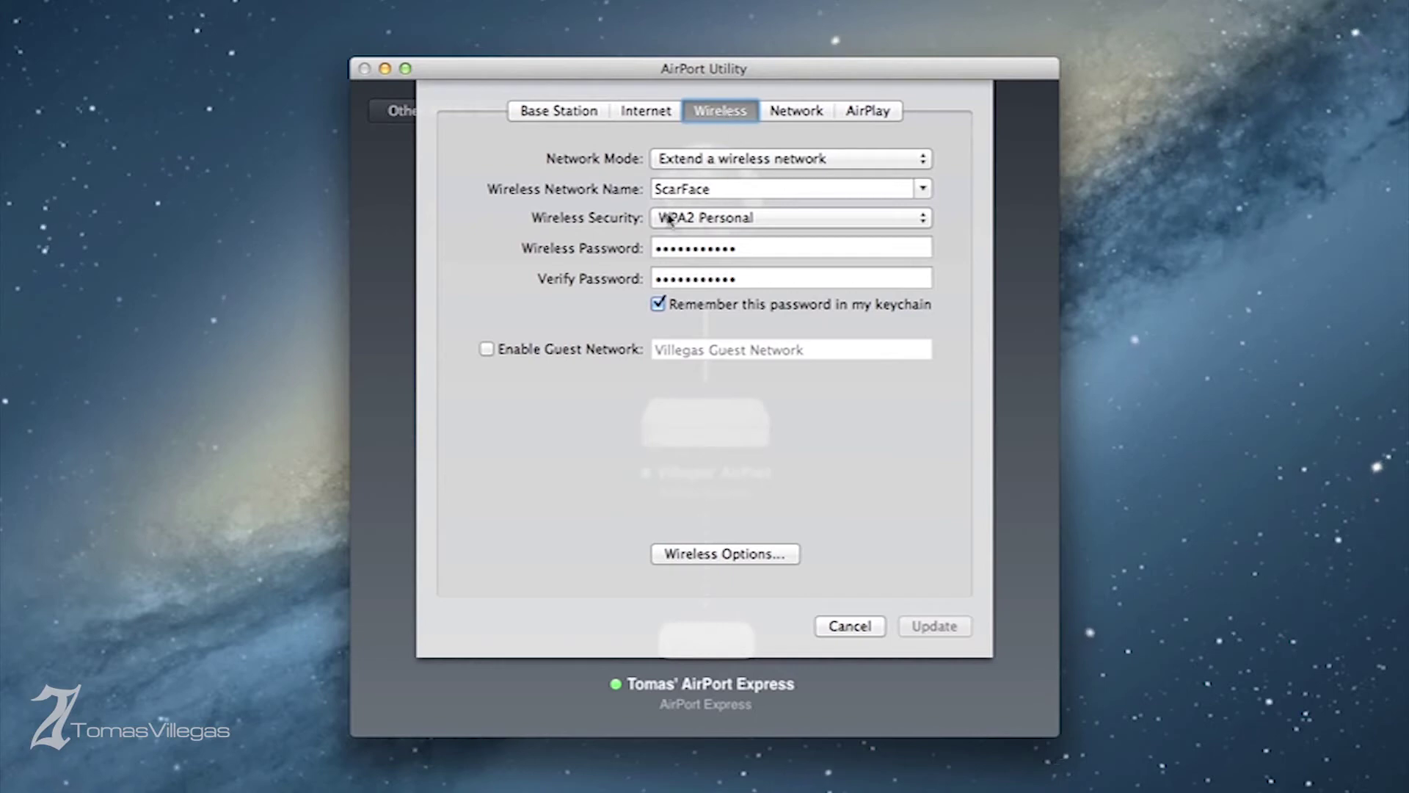
{"action": "left_click", "coordinate": [800, 114]}
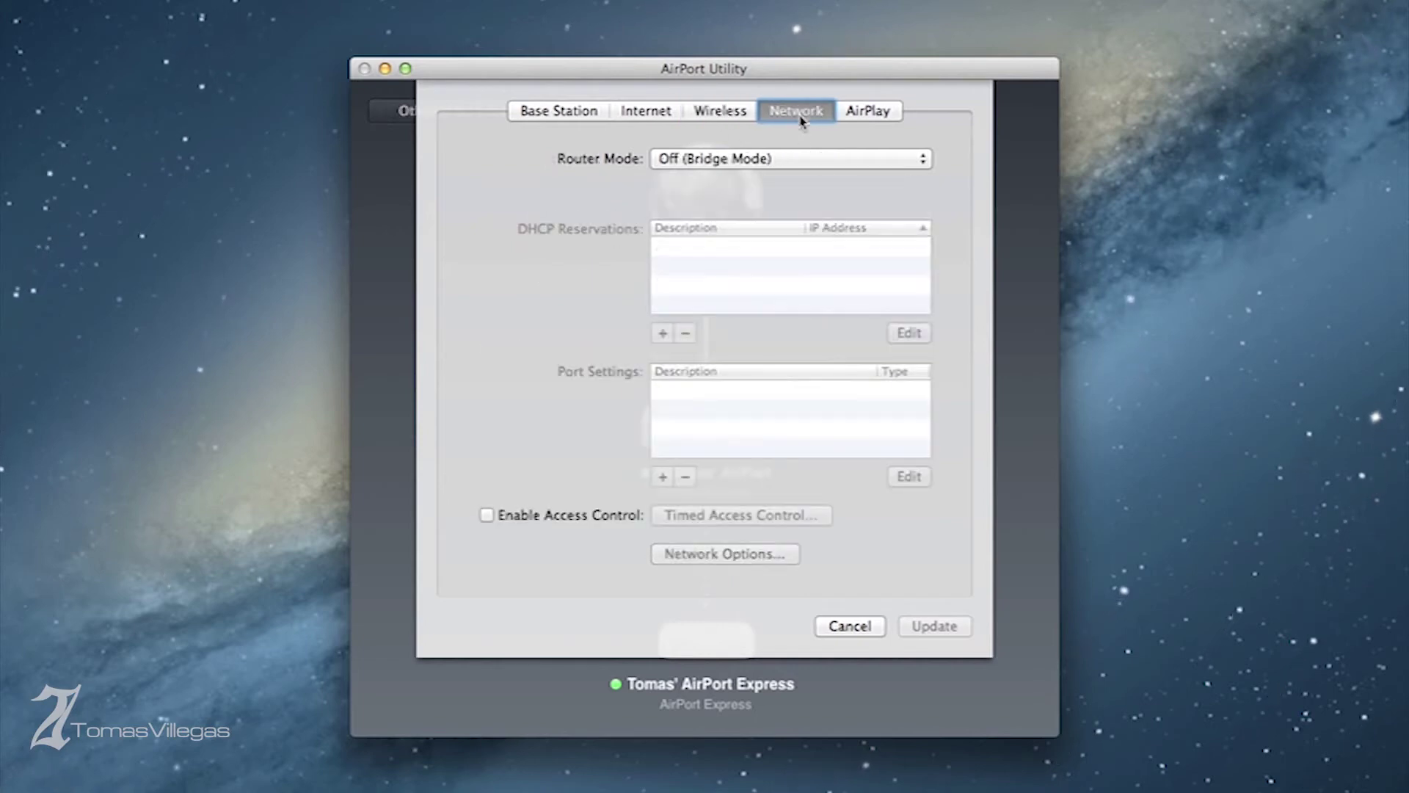
{"action": "left_click", "coordinate": [856, 118]}
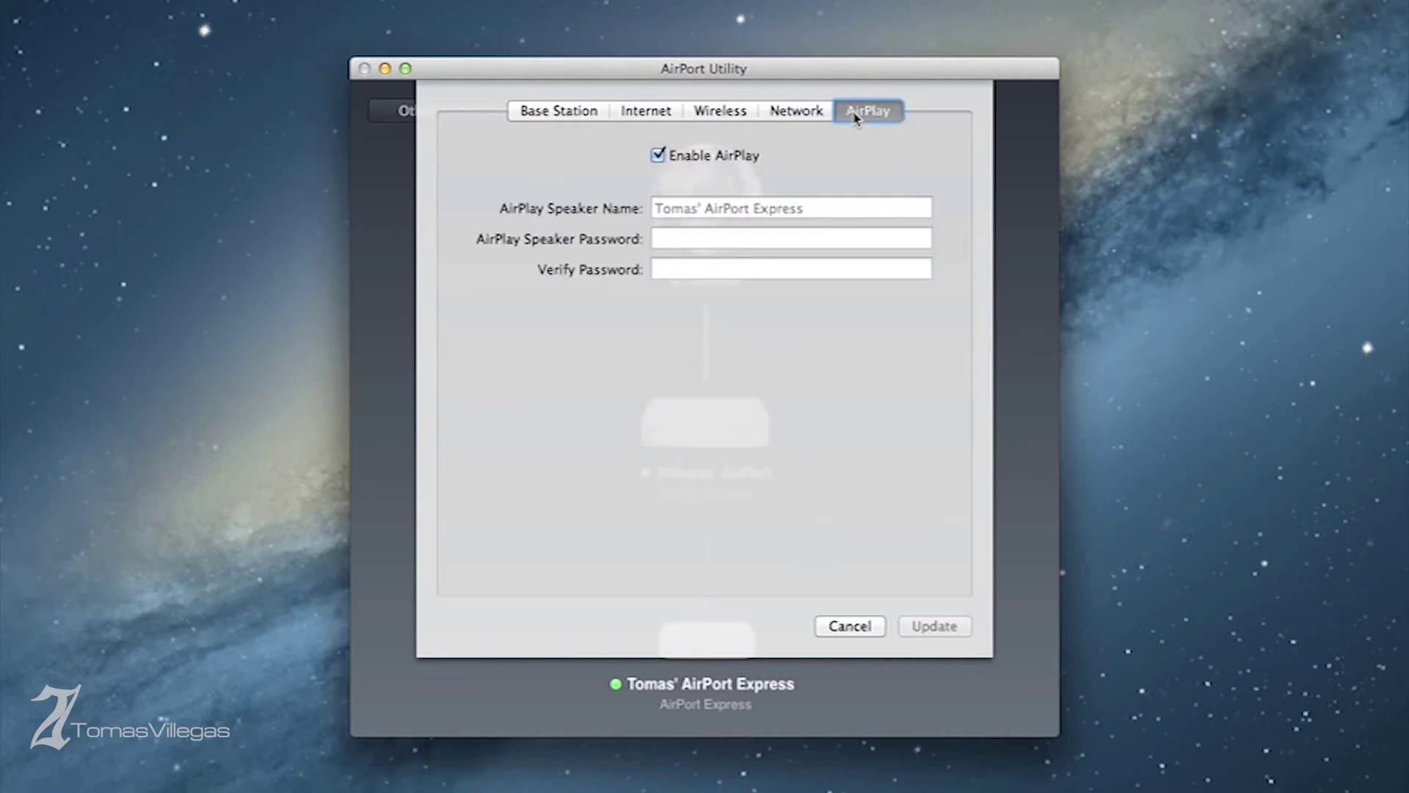
{"action": "key", "text": "Tab"}
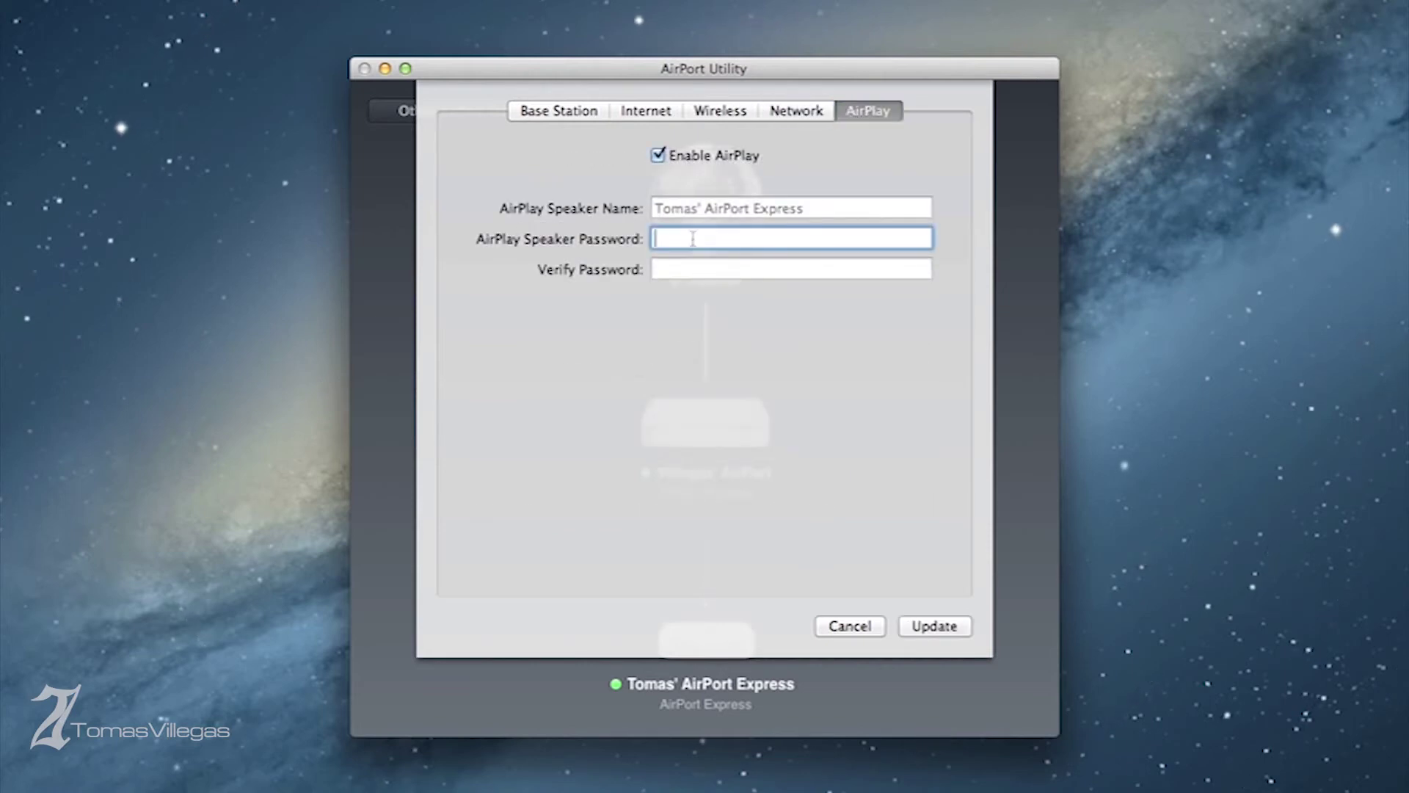
{"action": "left_click", "coordinate": [658, 156]}
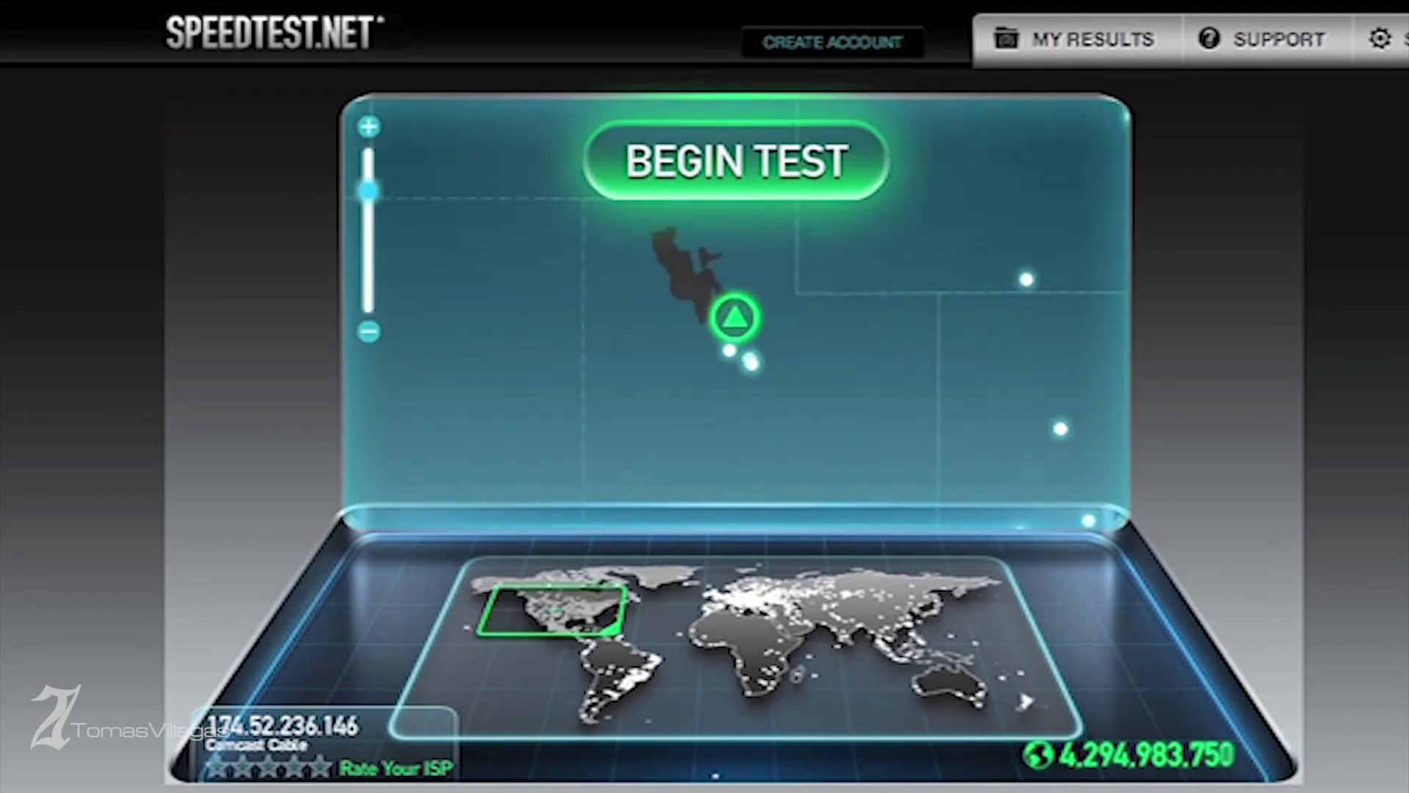
- Start the Speedtest.net test on the extended network
{"action": "left_click", "coordinate": [683, 139]}
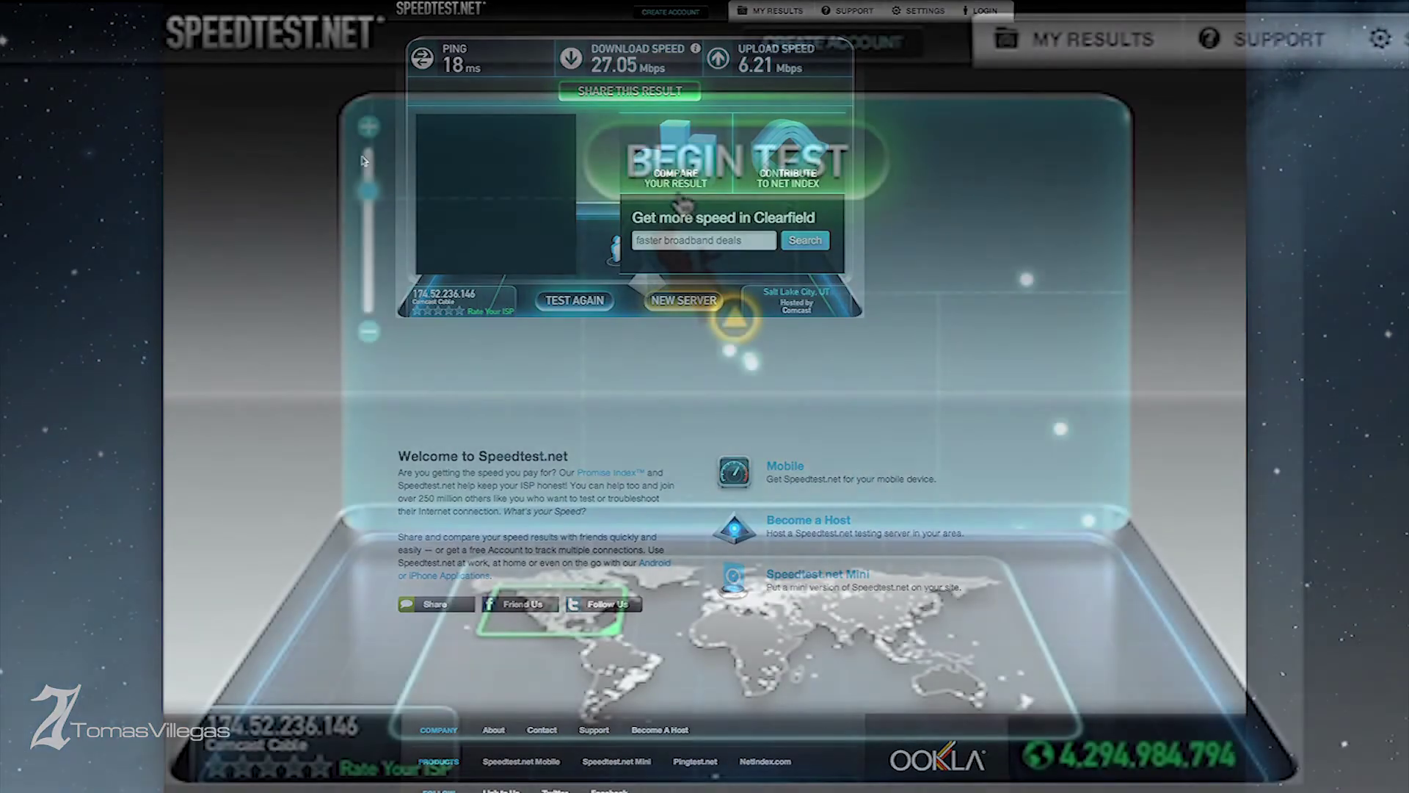
- Launch a second Speedtest.net run from the results panel
{"action": "left_click", "coordinate": [610, 70]}
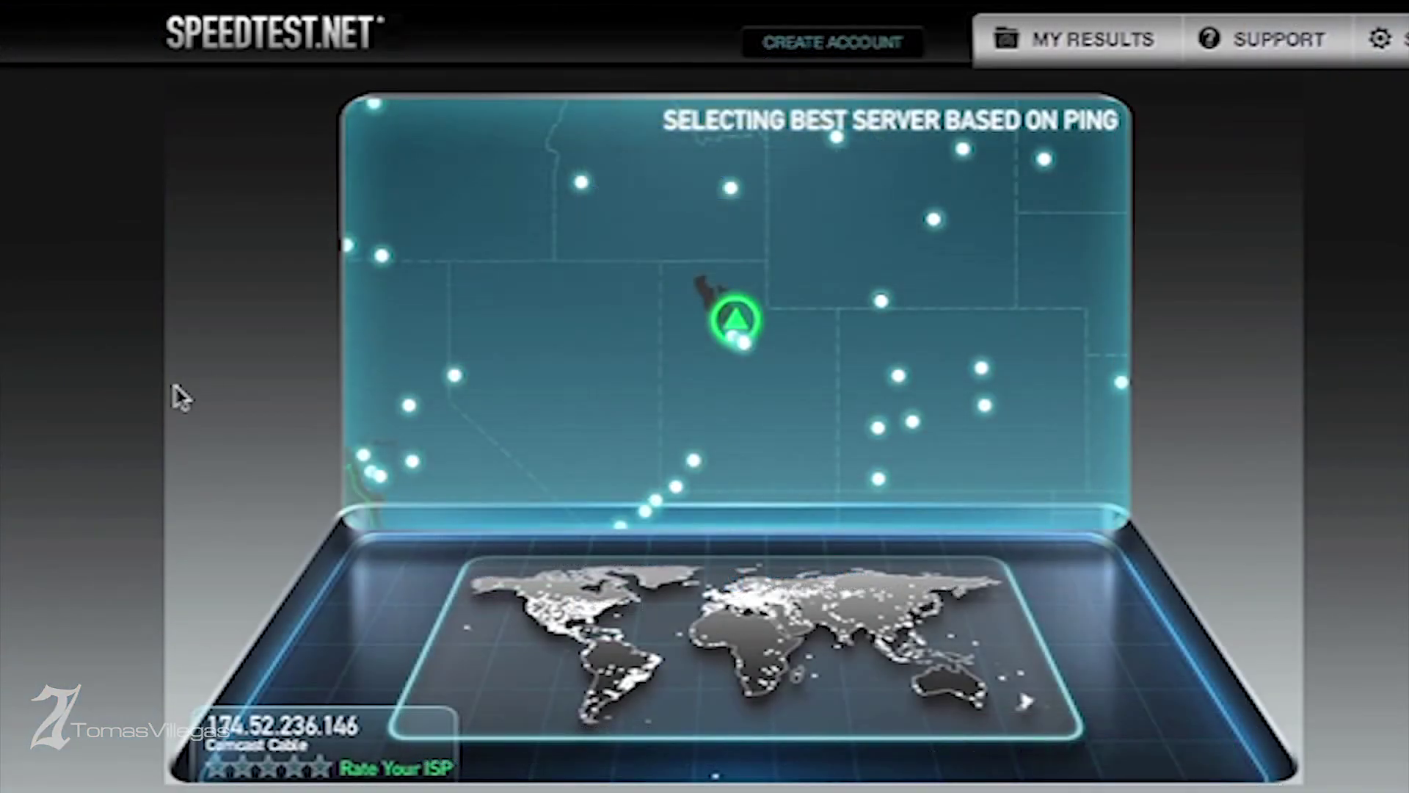